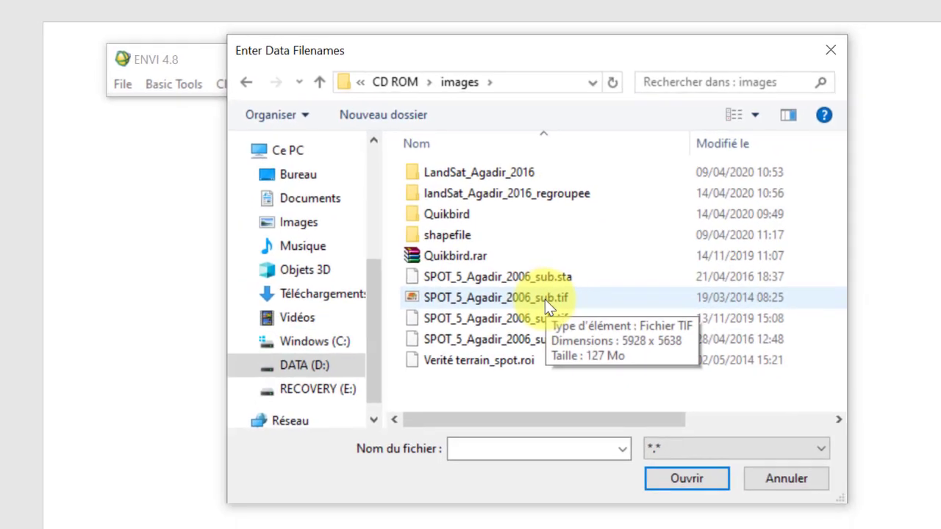
# Step: Open the image file SPOT_5_Agadir_2006_sub.tif and reposition the list of available bands
pyautogui.click(557, 340)
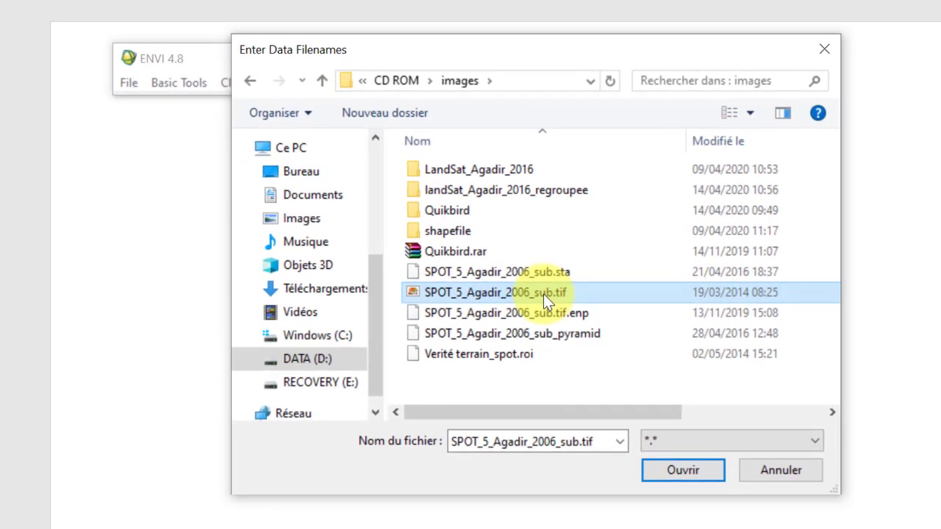
pyautogui.click(670, 470)
pyautogui.moveTo(453, 35); pyautogui.dragTo(623, 91)
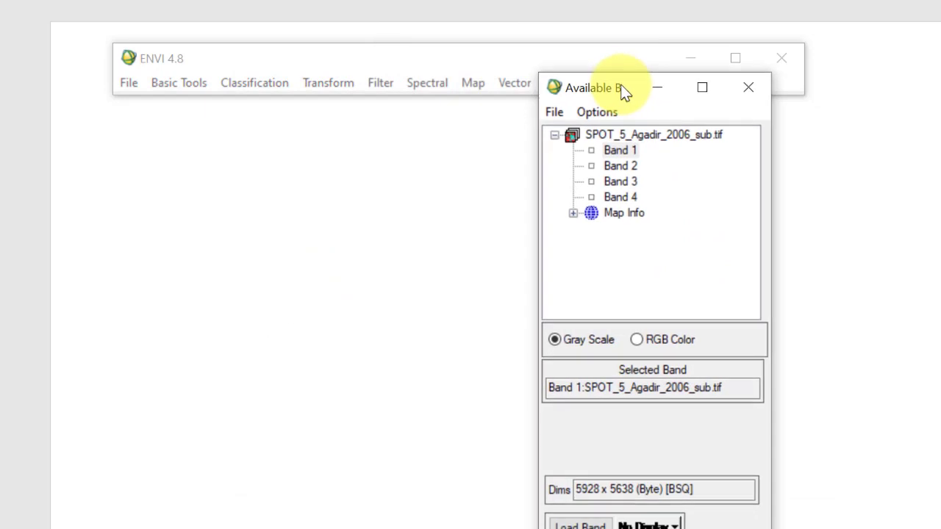
# Step: Display the SPOT image as an RGB color composite with Band 3 as red, Band 2 as green and Band 1 as blue
pyautogui.click(634, 339)
pyautogui.click(622, 197)
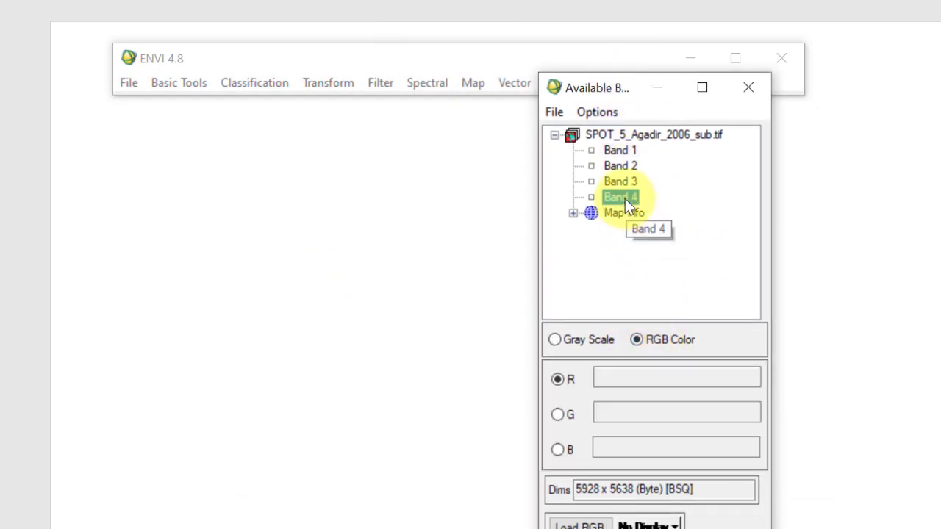
pyautogui.click(624, 182)
pyautogui.click(622, 166)
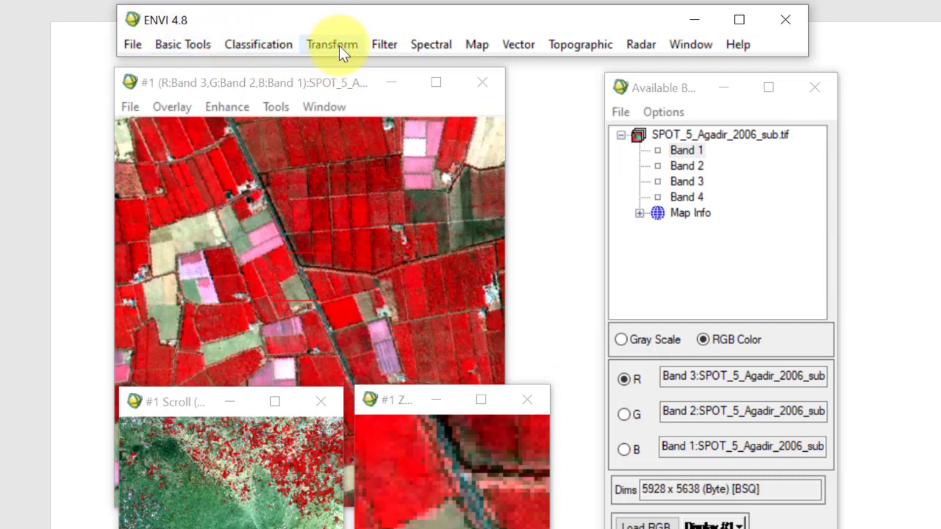
# Step: Start an NDVI calculation with the full scene of SPOT_5_Agadir_2006_sub.tif as the input file
pyautogui.click(339, 46)
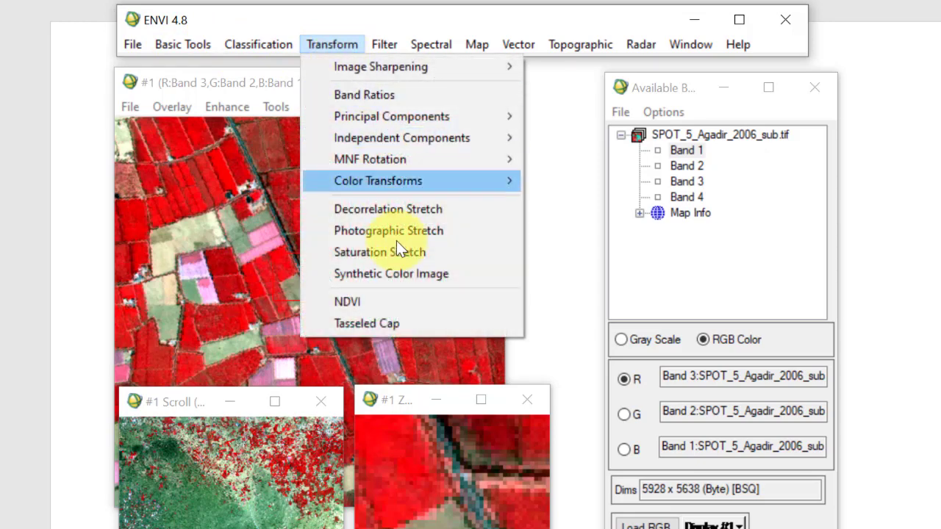
pyautogui.click(390, 301)
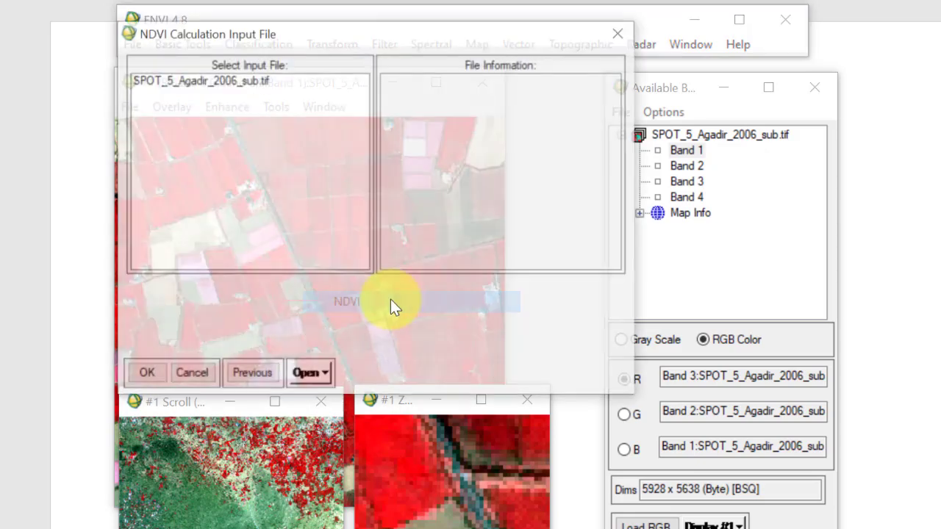
pyautogui.click(209, 83)
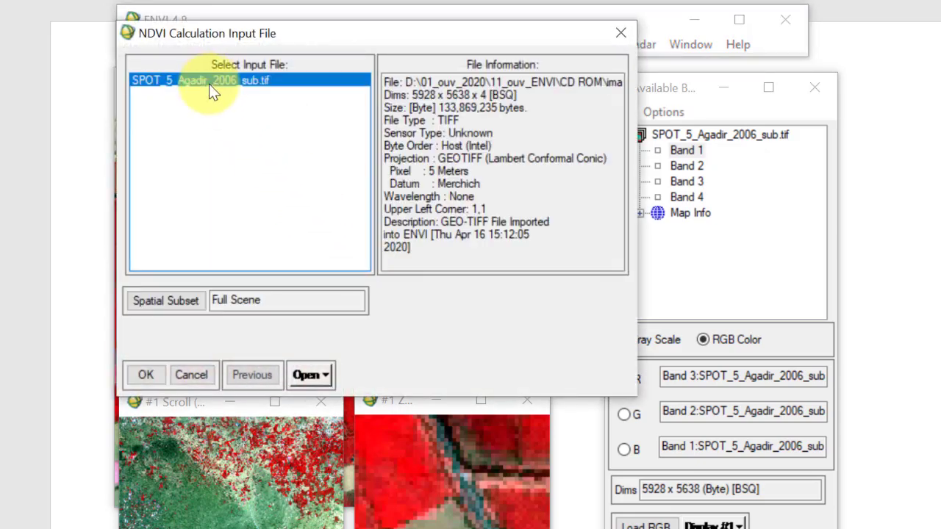
pyautogui.click(142, 371)
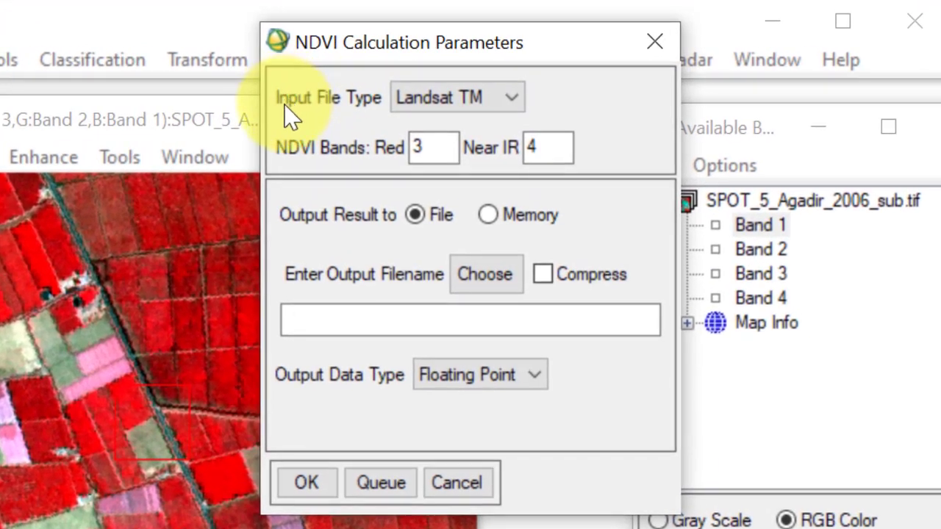
# Step: Calculate the NDVI with SPOT as the input file type, writing the result to D:\temp\temp\temp\NDVI_Spot
pyautogui.click(518, 103)
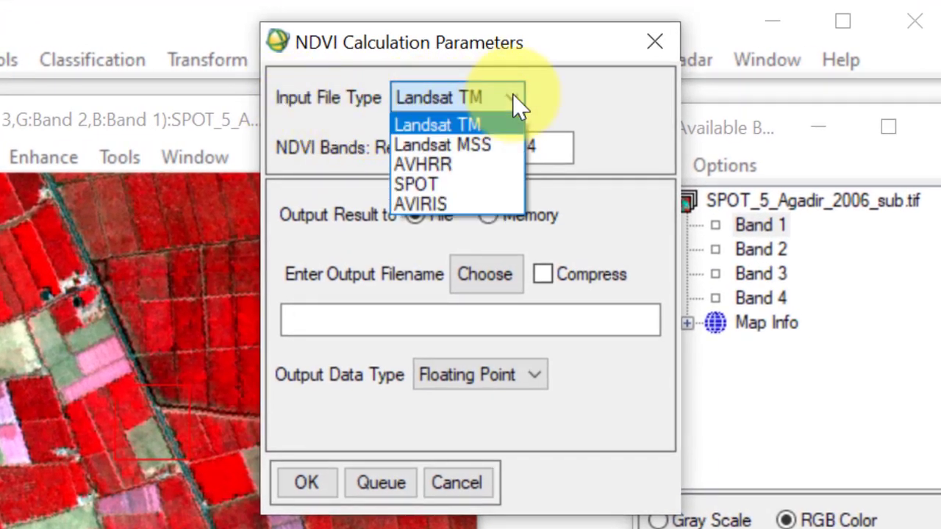
pyautogui.click(458, 186)
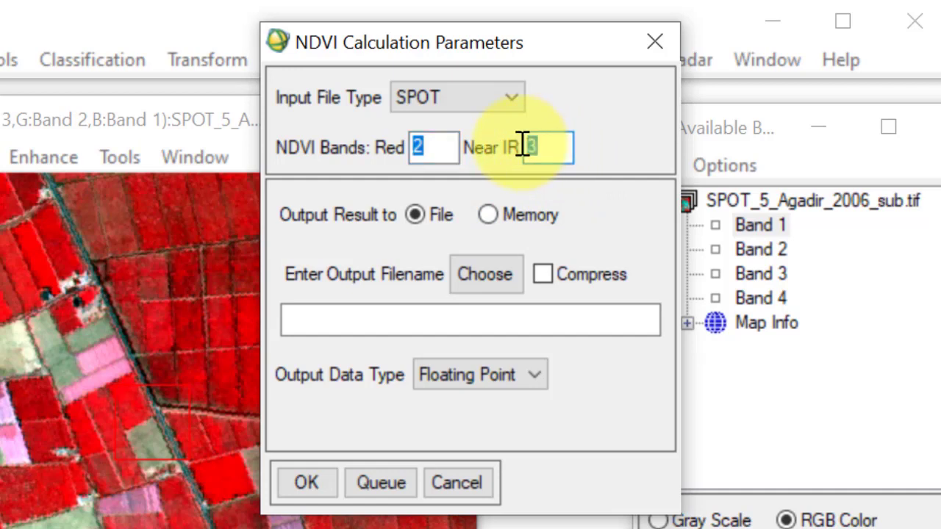
pyautogui.click(502, 277)
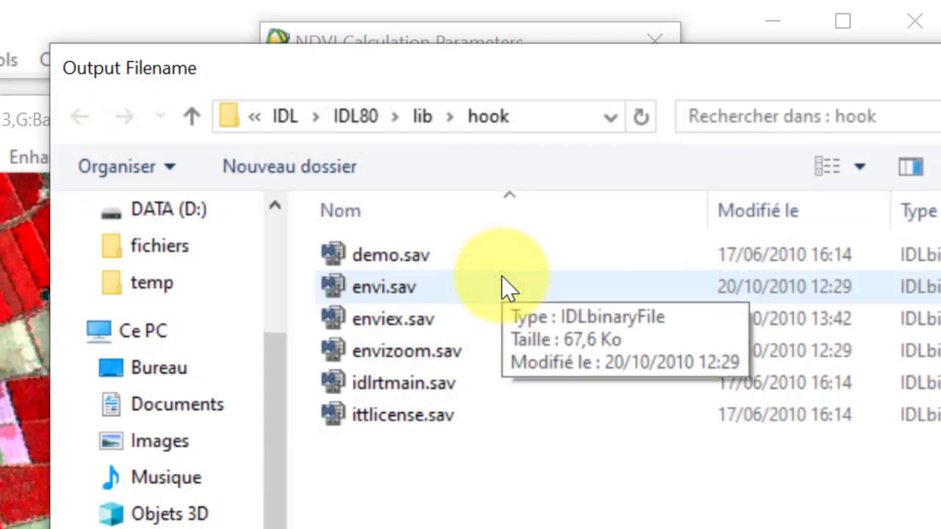
pyautogui.press('Escape')
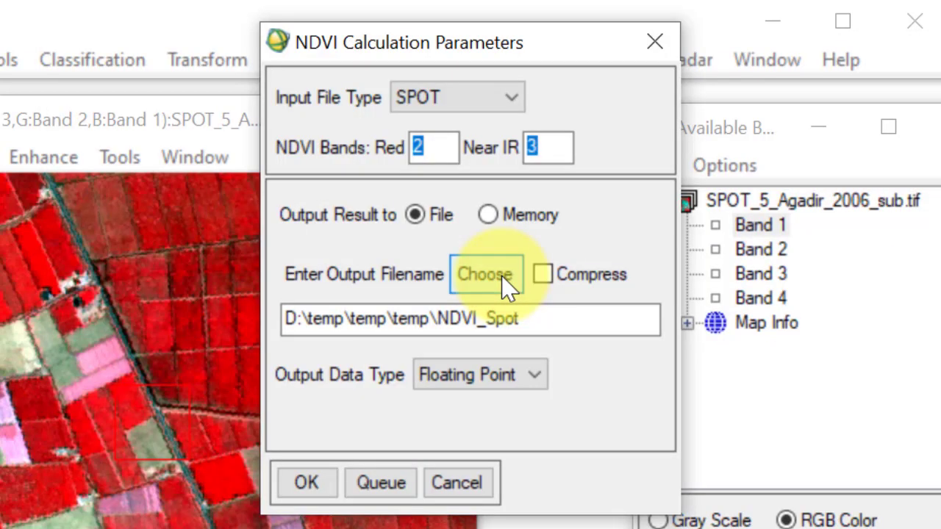
pyautogui.click(309, 483)
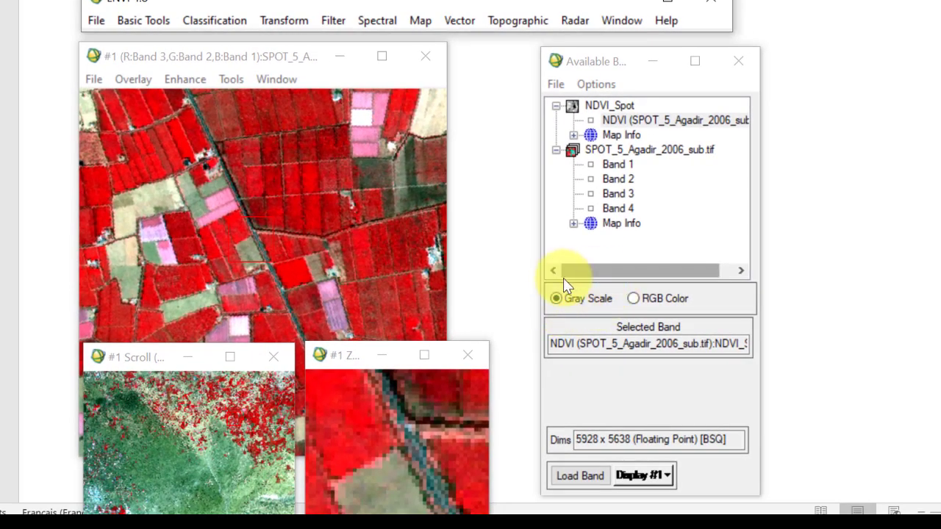
# Step: Load the NDVI band in gray scale into a new second display and move the band list off the image
pyautogui.click(668, 476)
pyautogui.click(675, 444)
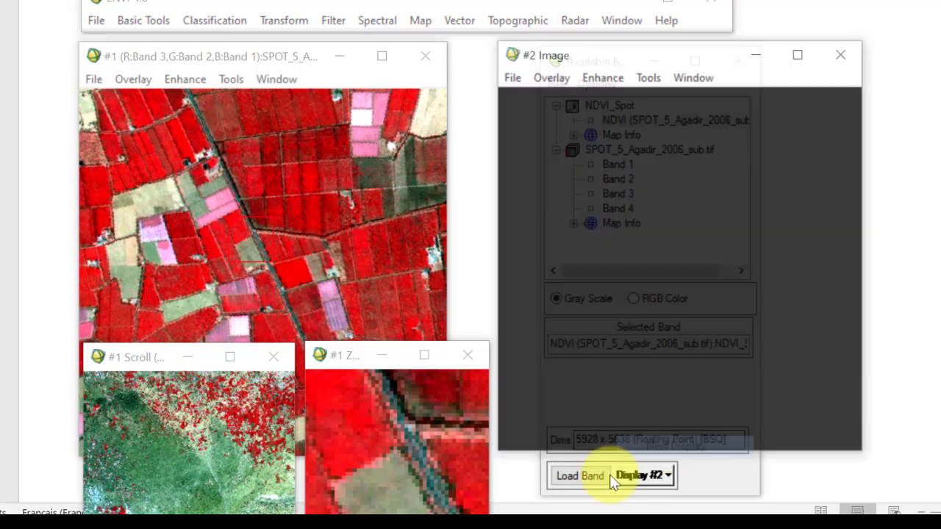
pyautogui.click(585, 477)
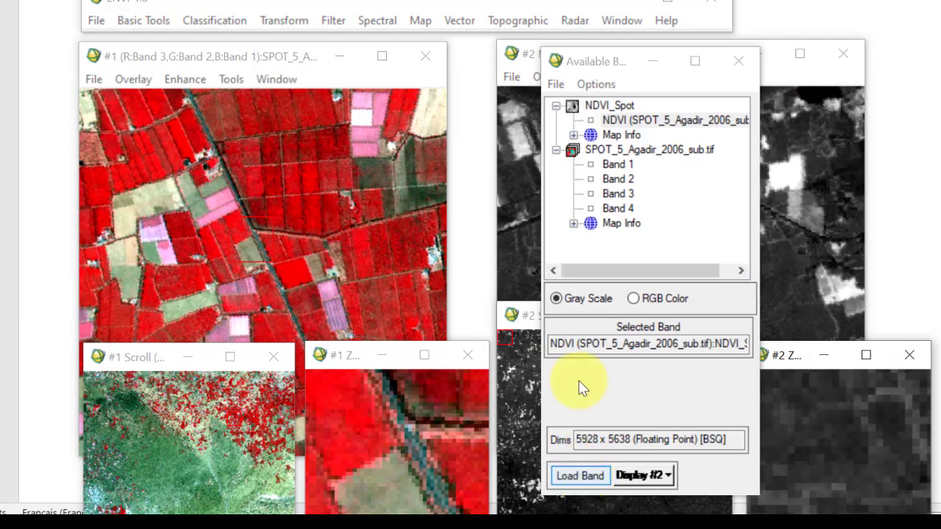
pyautogui.click(611, 66)
pyautogui.moveTo(611, 66); pyautogui.dragTo(839, 64)
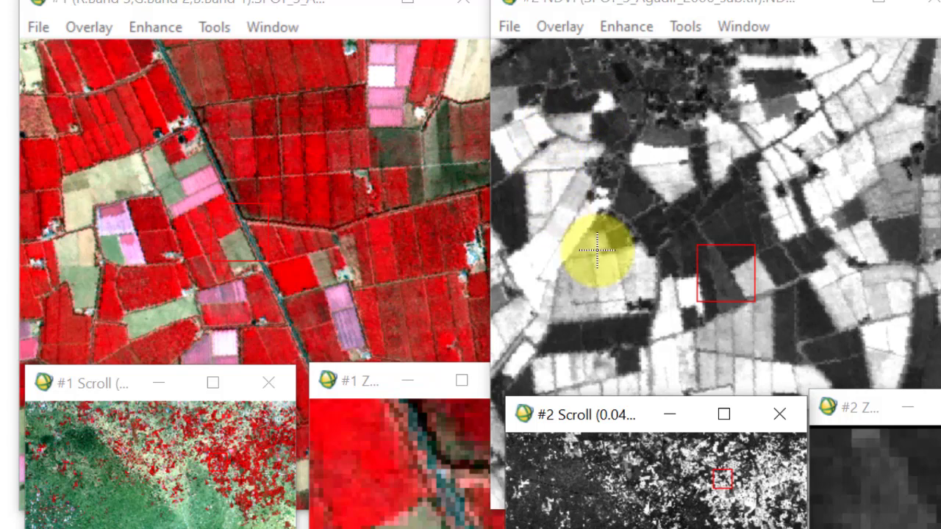
# Step: Link the color composite in Display #1 with the NDVI image in Display #2, keeping dynamic overlay on
pyautogui.click(324, 184)
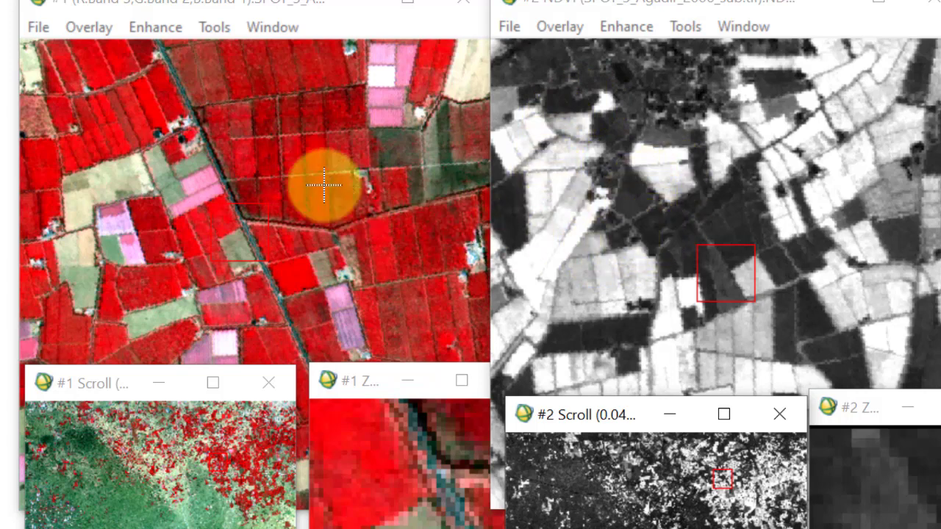
pyautogui.rightClick(288, 163)
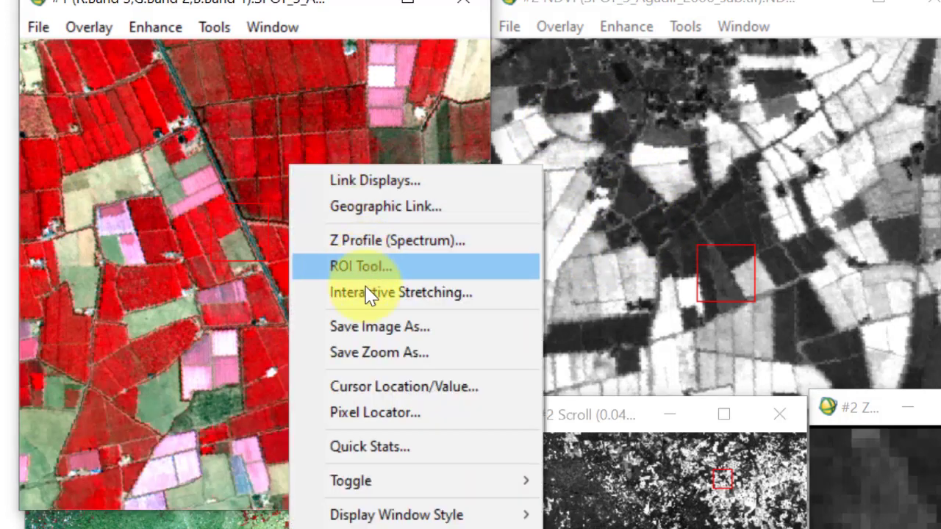
pyautogui.click(377, 190)
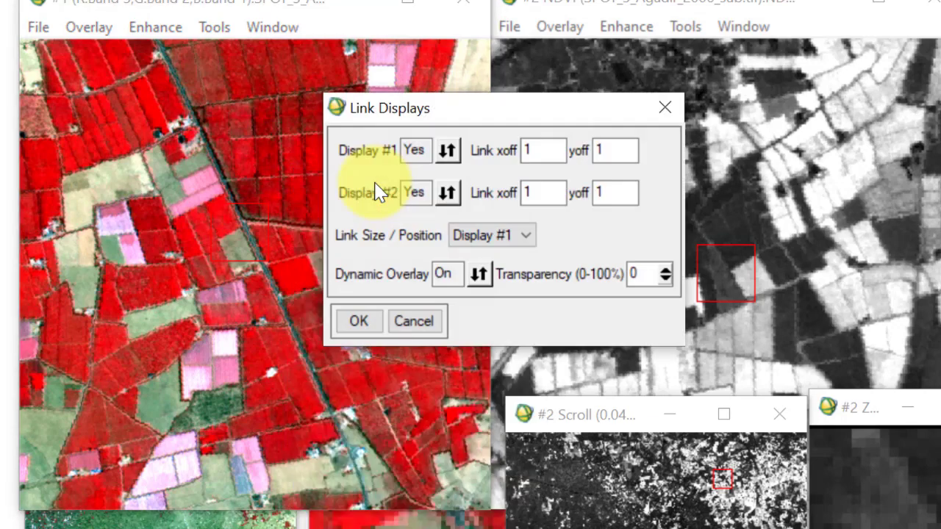
pyautogui.click(365, 324)
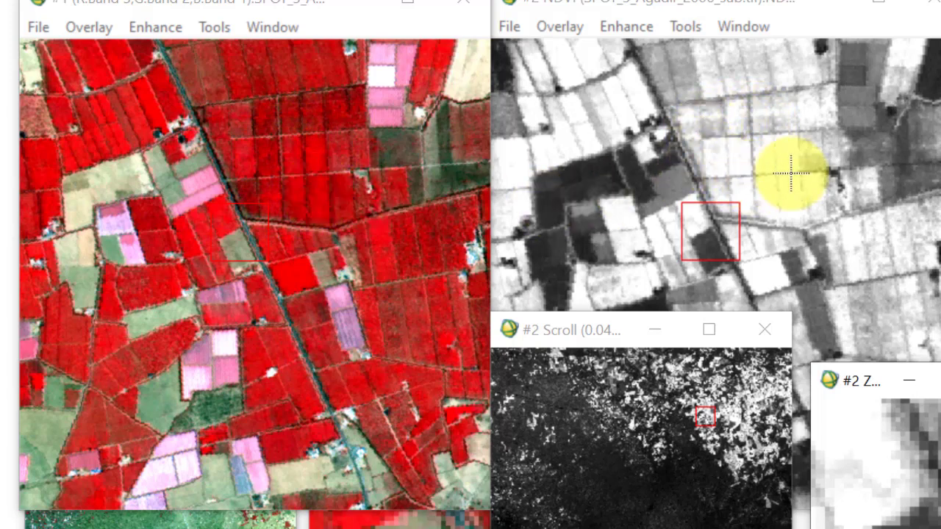
# Step: Compare how crop parcels and bare soil appear in the linked color composite and NDVI displays across several areas
pyautogui.click(751, 129)
pyautogui.click(751, 129)
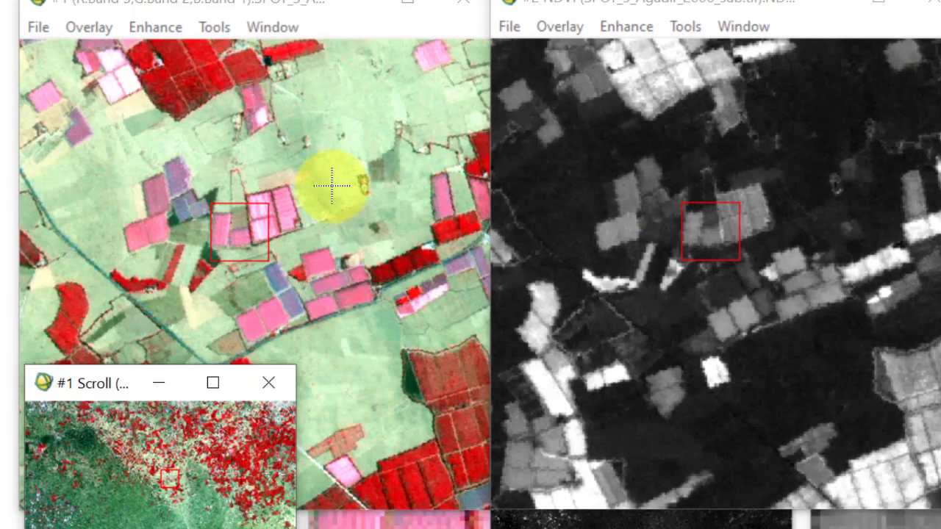
pyautogui.click(791, 369)
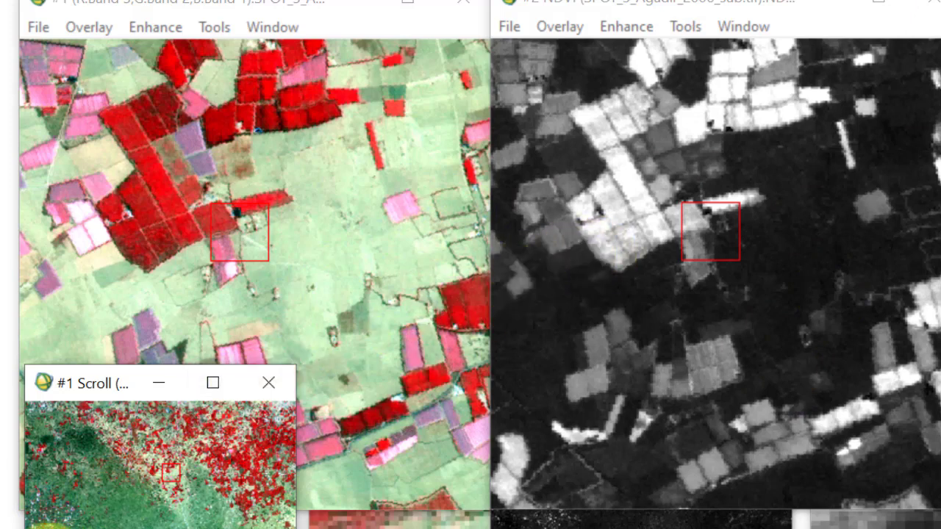
pyautogui.click(147, 524)
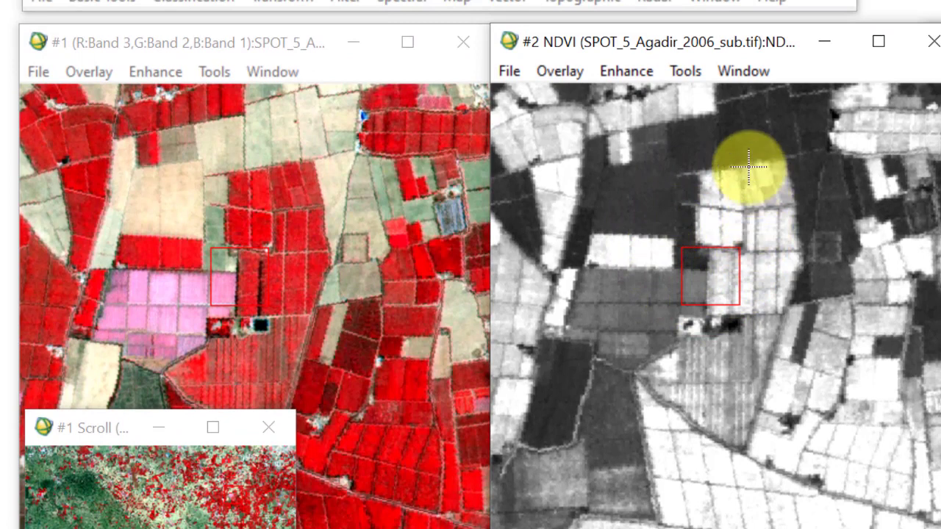
# Step: Open the ENVI color tables for the NDVI display and apply the BLUE/GREEN/RED/YELLOW table
pyautogui.click(685, 76)
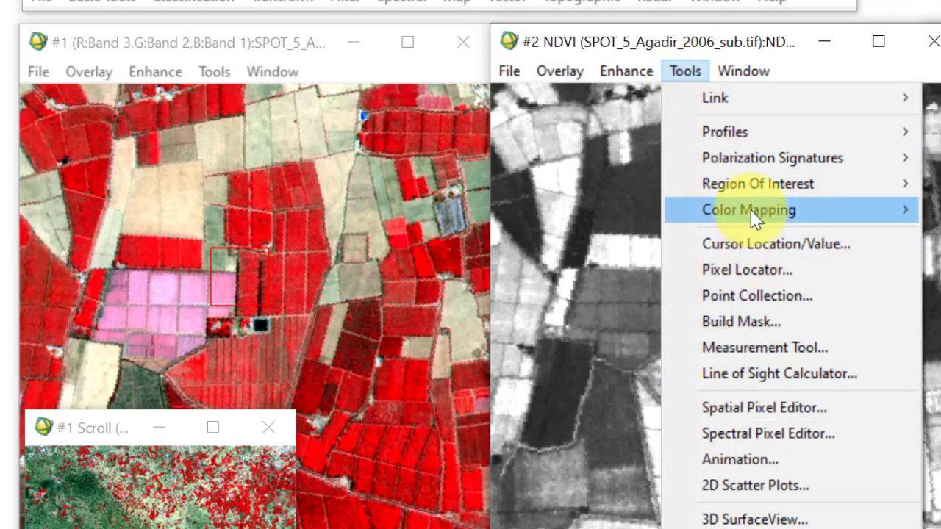
pyautogui.moveTo(753, 217)
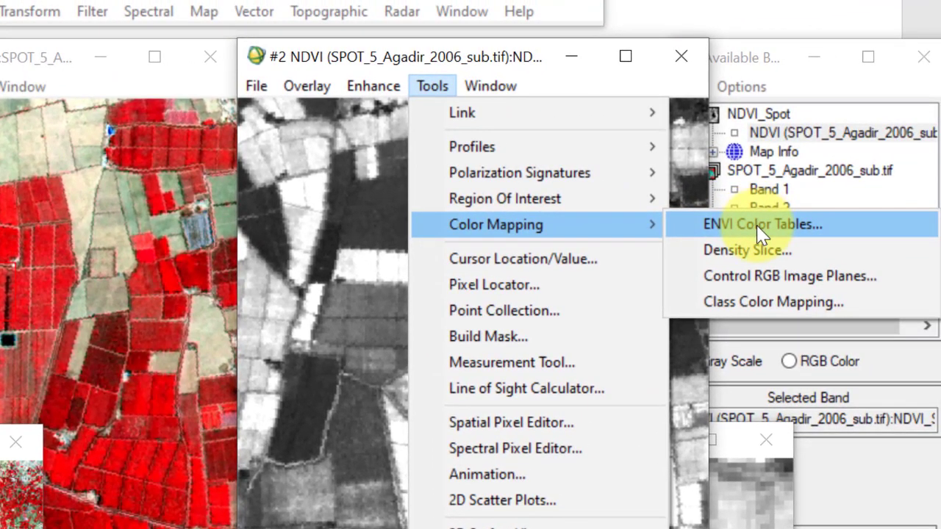
pyautogui.click(759, 225)
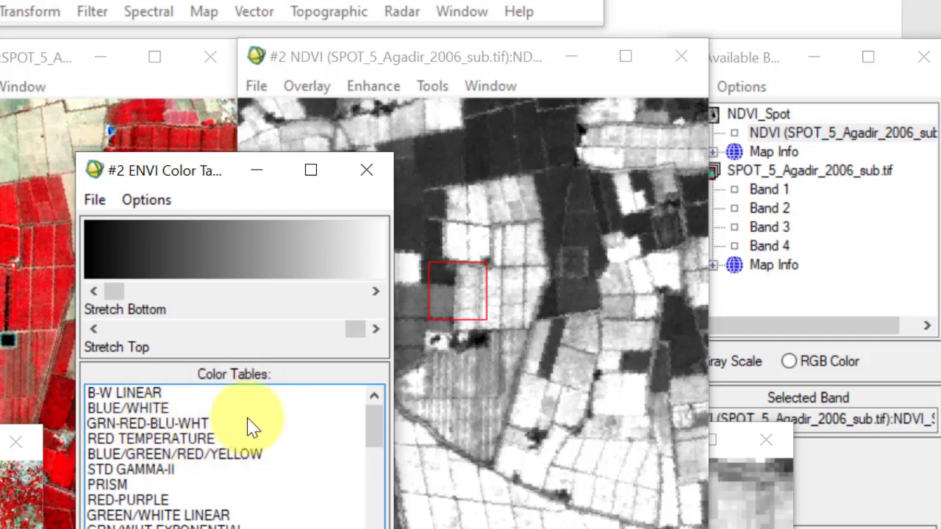
pyautogui.moveTo(379, 420)
pyautogui.mouseDown()
pyautogui.moveTo(379, 443)
pyautogui.moveTo(377, 431)
pyautogui.mouseUp()
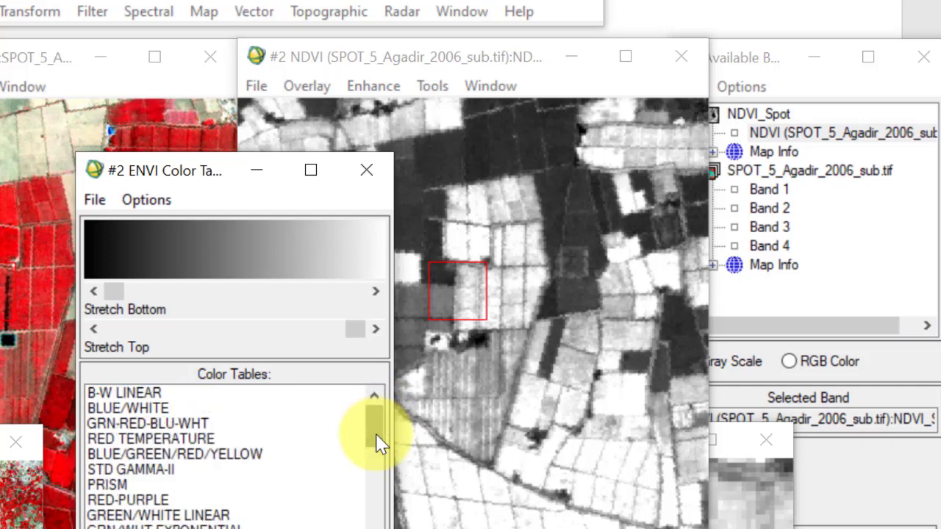
pyautogui.click(213, 455)
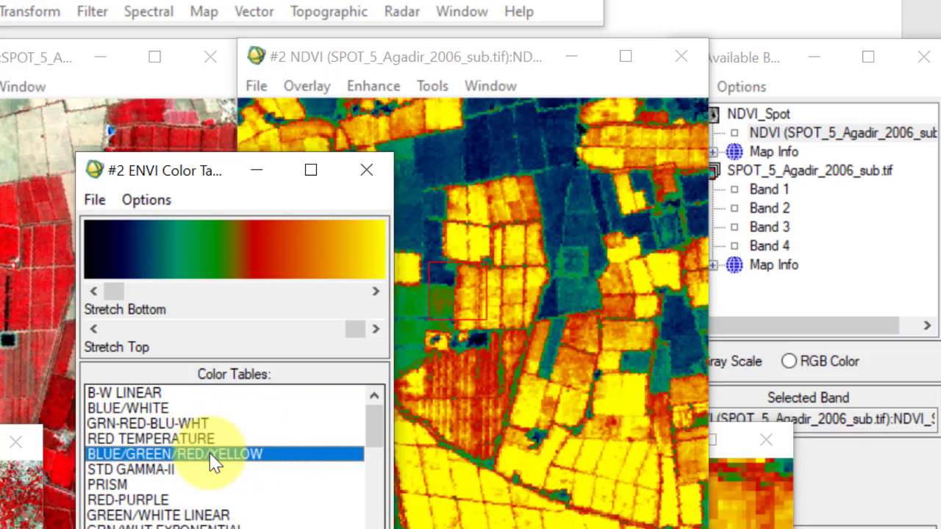
# Step: Try the GRN-RED-BLU-WHT, BLUE/GREEN/RED/YELLOW, PRISM and RED-PURPLE color tables on the NDVI image
pyautogui.click(182, 425)
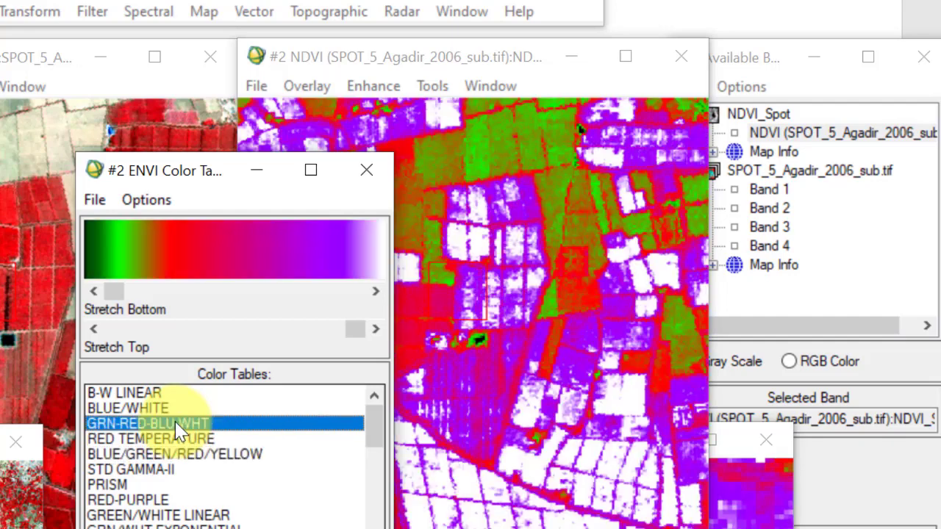
pyautogui.click(183, 456)
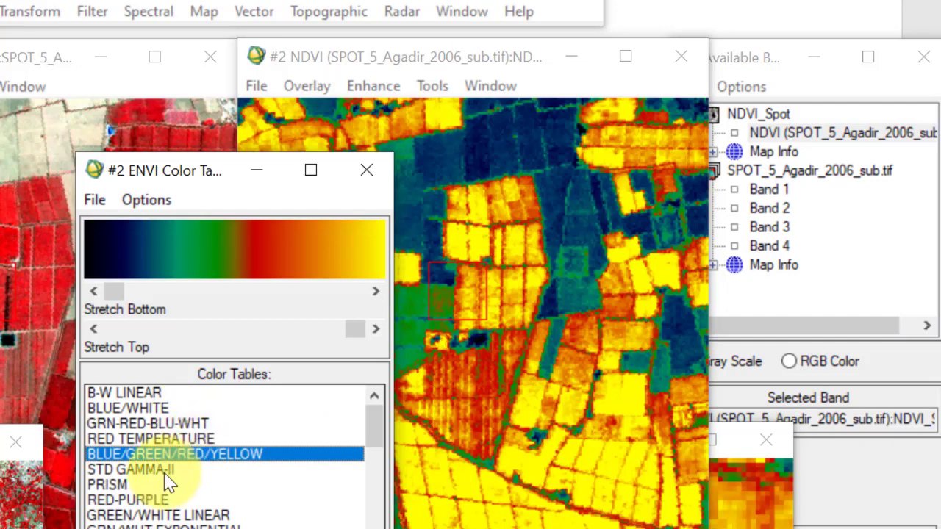
pyautogui.click(120, 486)
pyautogui.click(133, 501)
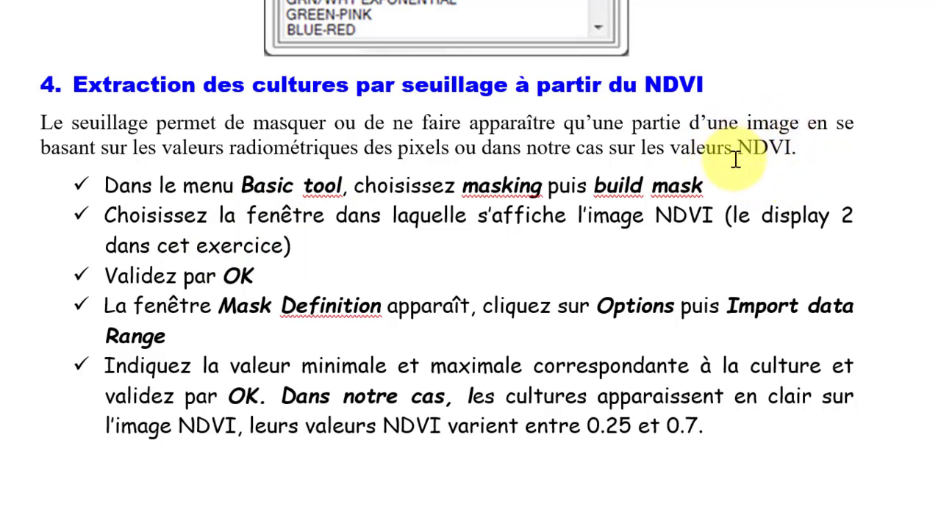
# Step: Return to ENVI, compute quick statistics for the NDVI image and highlight the minimum value of Band 1
pyautogui.hotkey('alt', 'Tab')
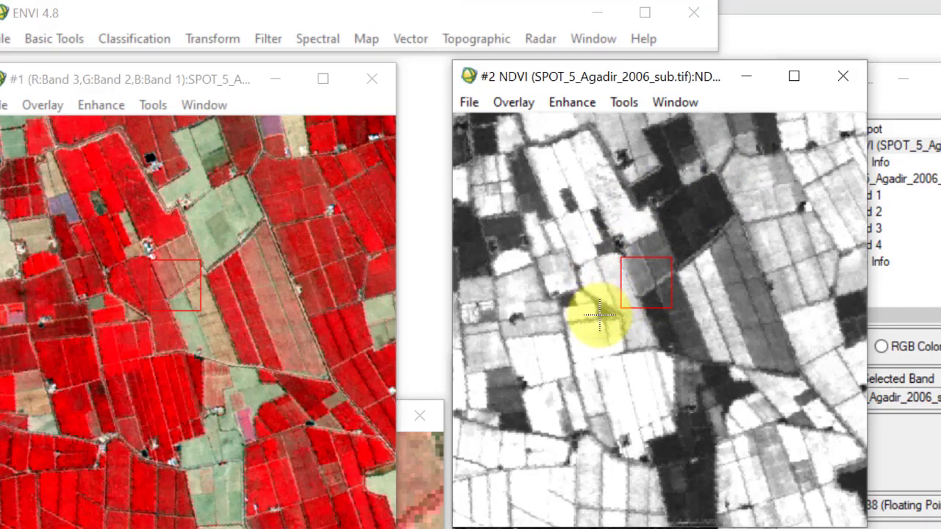
pyautogui.rightClick(596, 280)
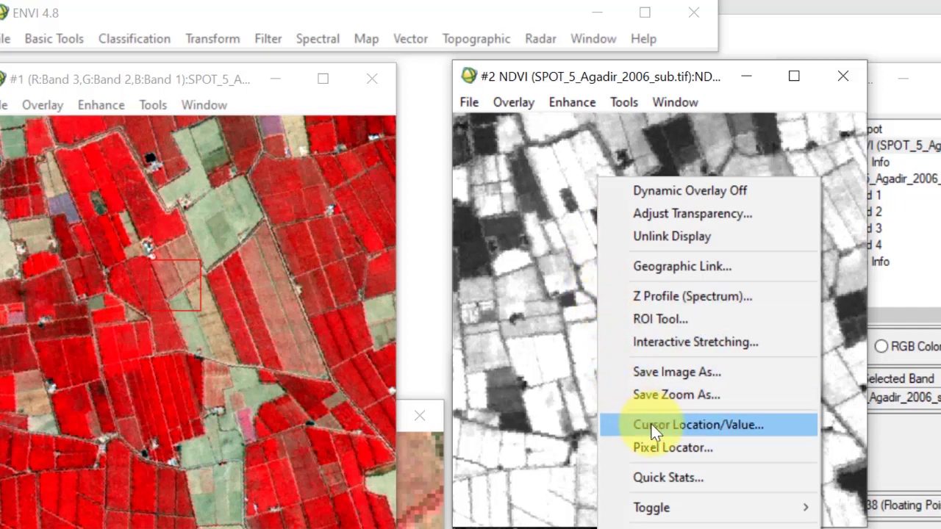
pyautogui.click(670, 475)
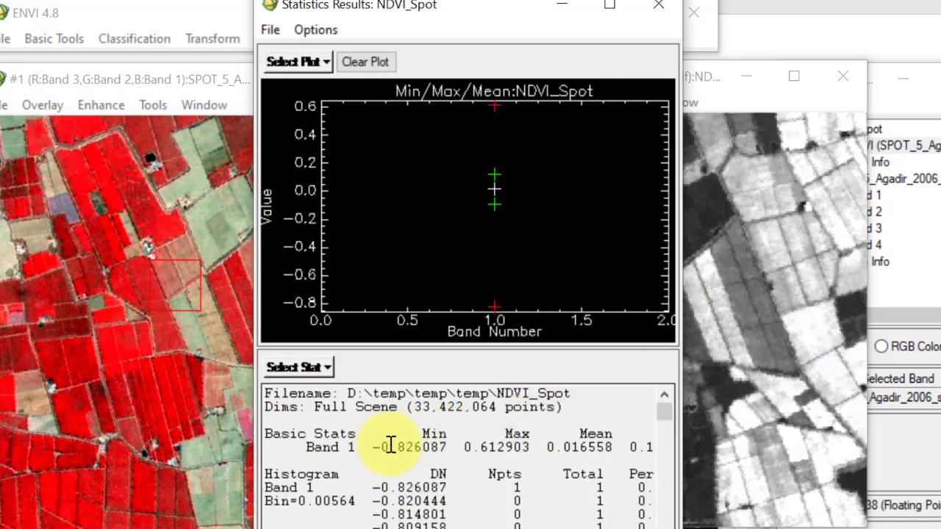
pyautogui.moveTo(372, 447); pyautogui.dragTo(449, 445)
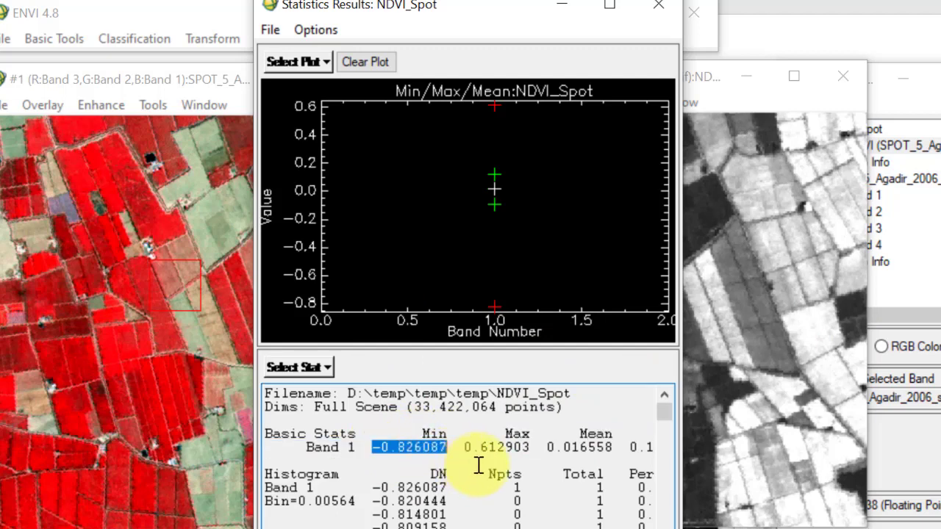
# Step: Highlight the maximum value of Band 1 in the NDVI statistics and close the statistics results
pyautogui.click(467, 446)
pyautogui.moveTo(467, 447)
pyautogui.mouseDown()
pyautogui.moveTo(535, 442)
pyautogui.moveTo(463, 446)
pyautogui.mouseUp()
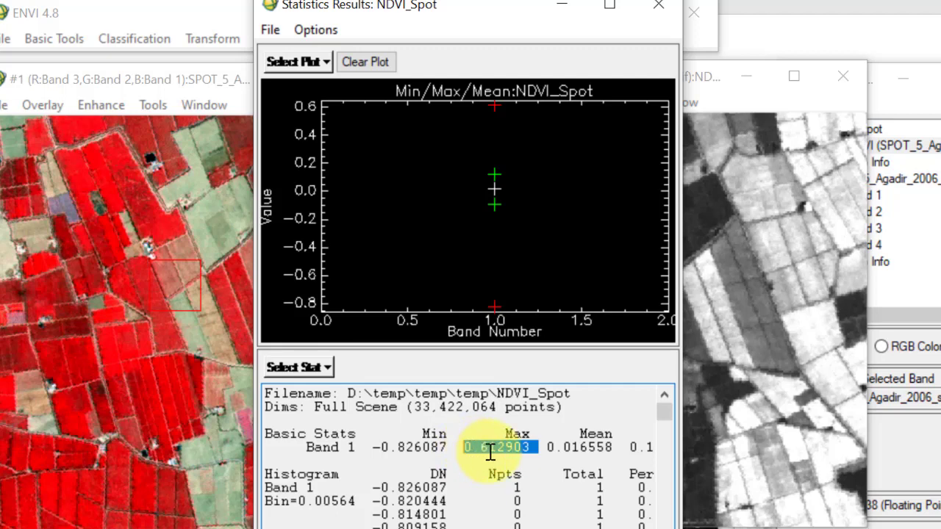
pyautogui.moveTo(489, 447); pyautogui.dragTo(504, 447)
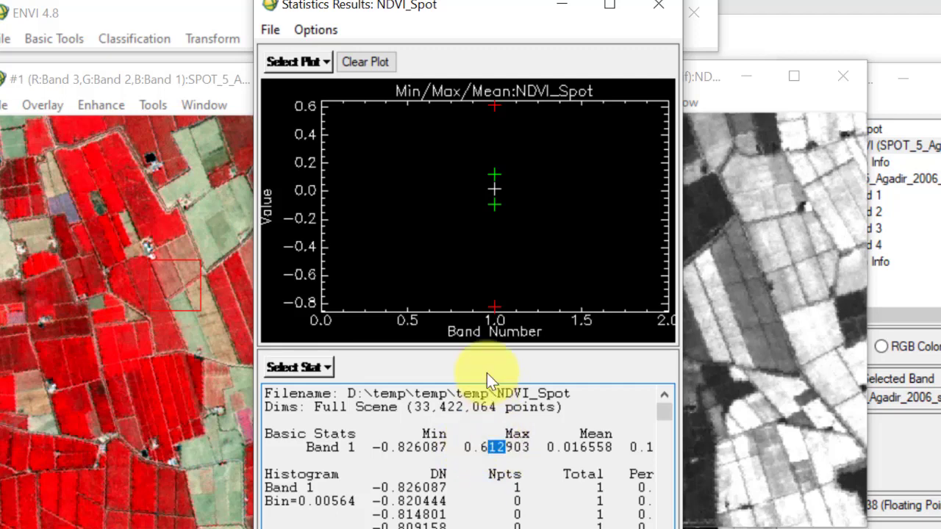
pyautogui.click(661, 9)
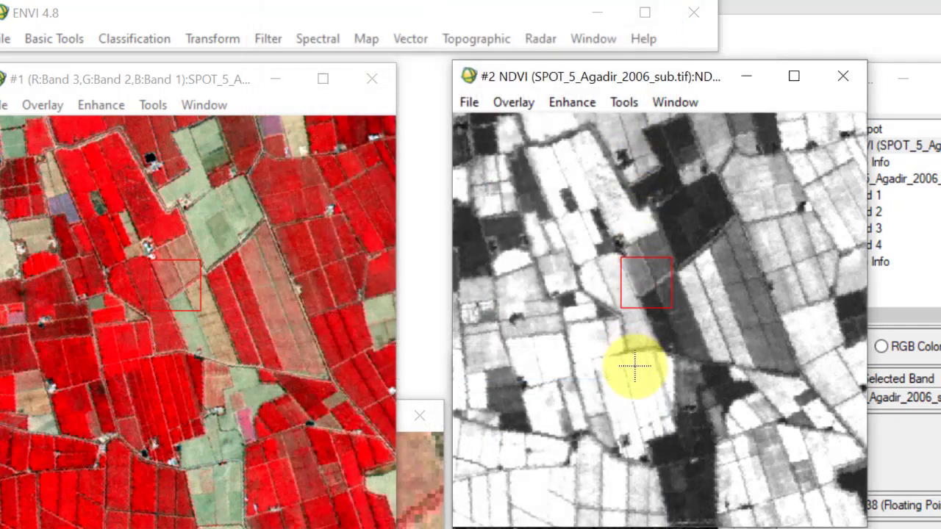
# Step: Inspect NDVI values of crop parcels with Cursor Location/Value, comparing them with the color composite, and close the value readout
pyautogui.rightClick(642, 336)
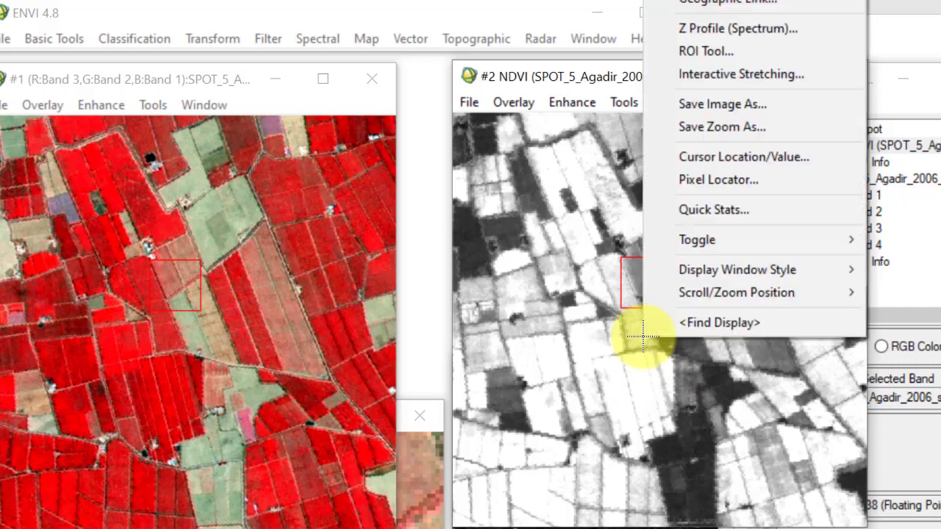
pyautogui.click(693, 157)
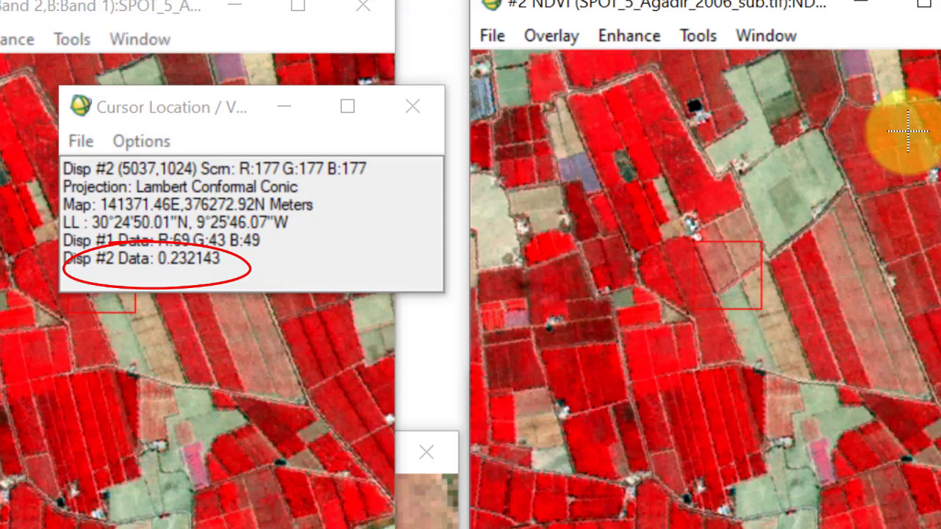
pyautogui.click(908, 131)
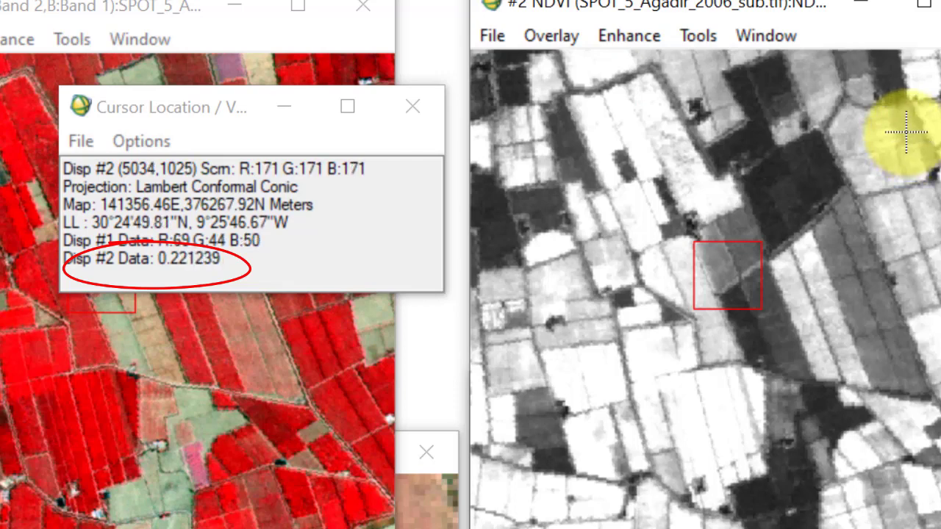
pyautogui.click(906, 123)
pyautogui.click(907, 123)
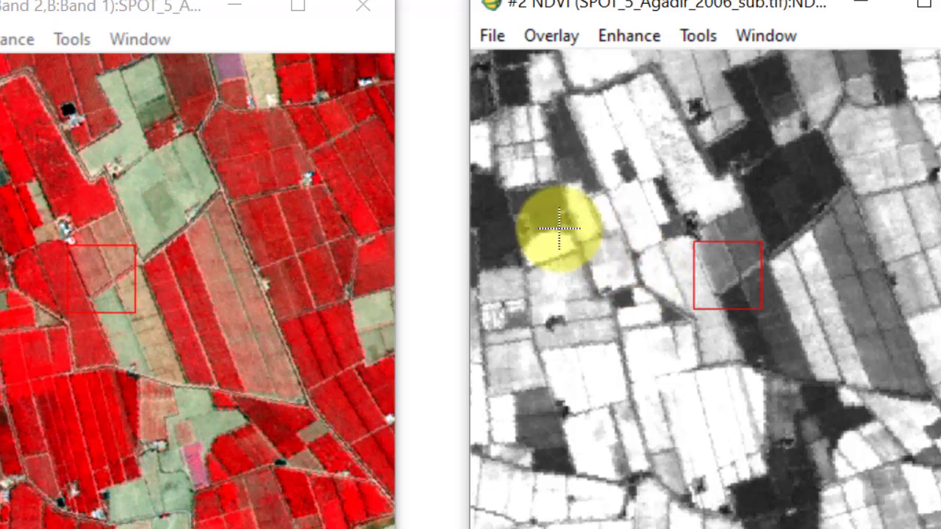
pyautogui.click(85, 139)
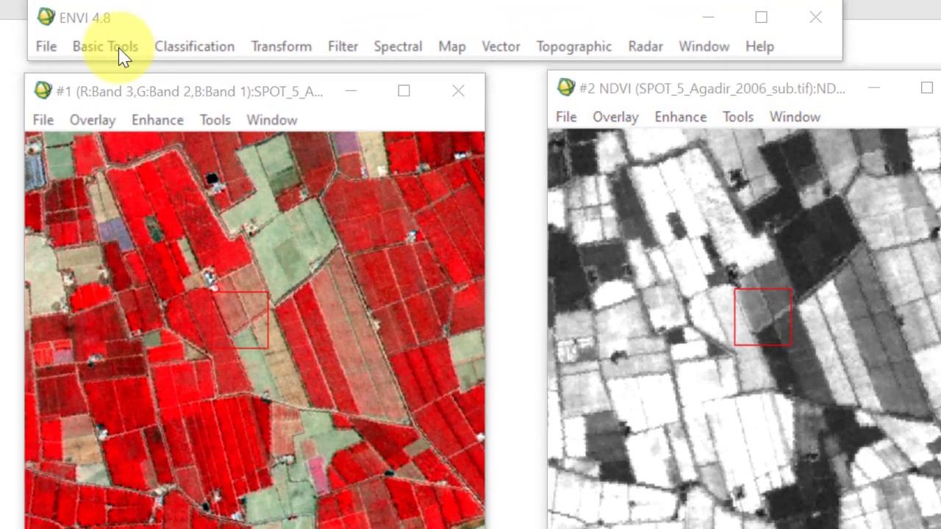
# Step: Start building a mask with Display #2, the NDVI image, as the input display
pyautogui.click(120, 53)
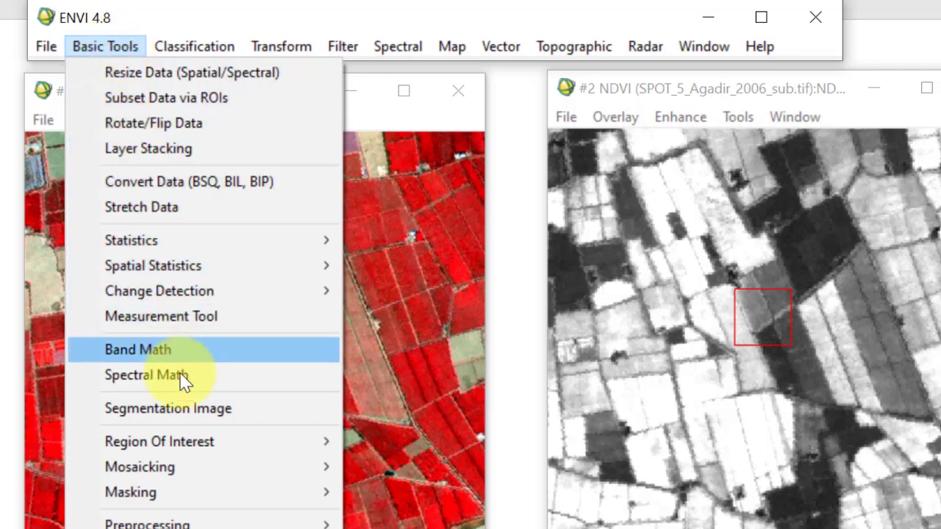
pyautogui.moveTo(189, 497)
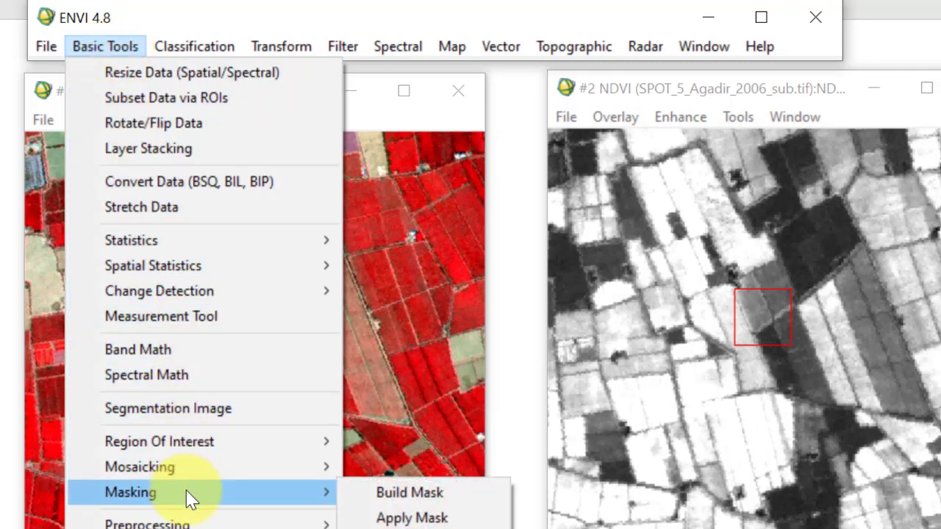
pyautogui.click(410, 497)
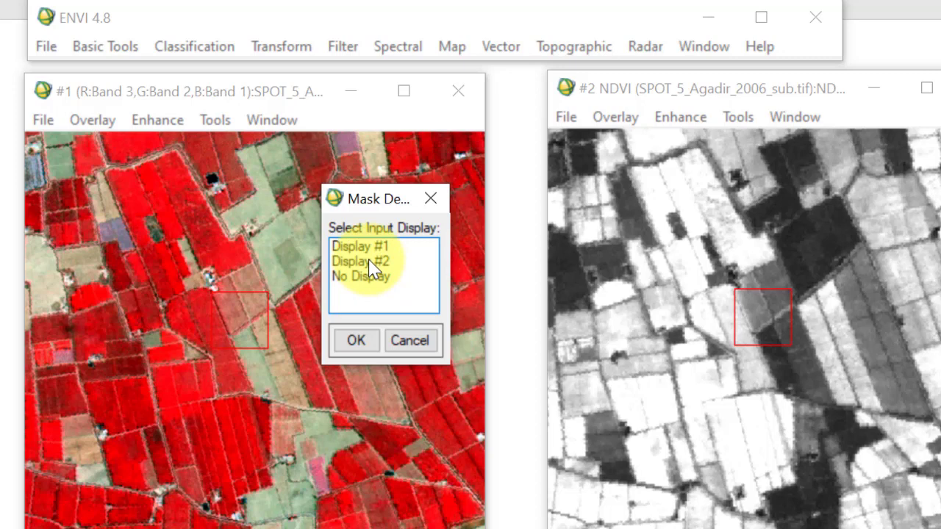
pyautogui.click(370, 261)
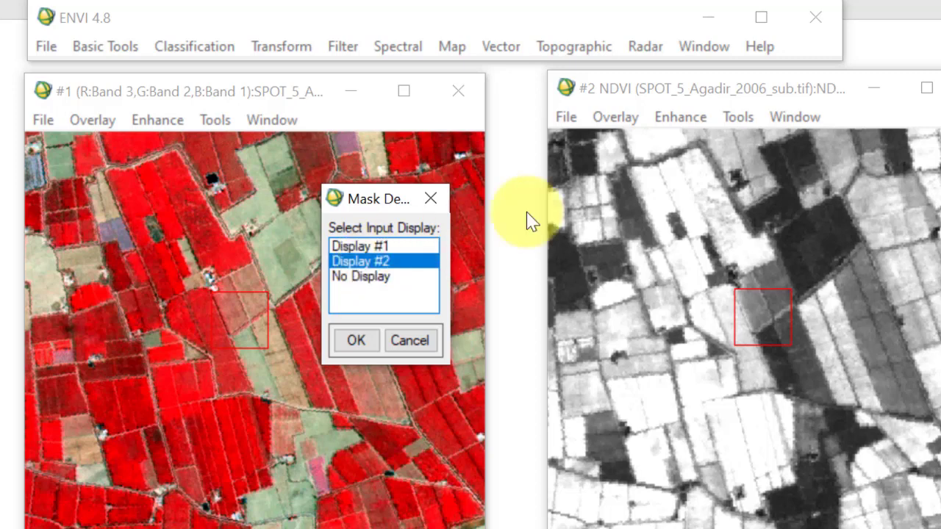
pyautogui.click(365, 341)
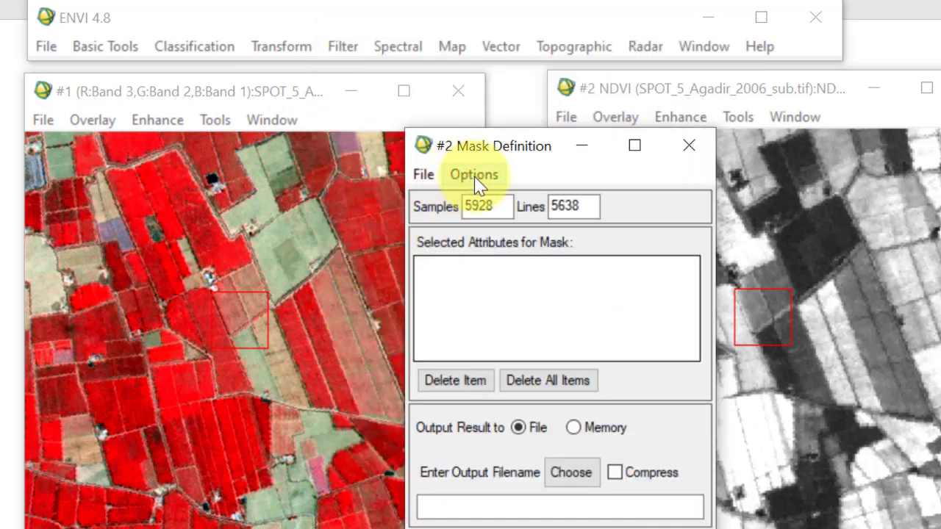
# Step: Import a data range for the mask from the NDVI band with minimum 0.23 and maximum 0.62
pyautogui.click(474, 177)
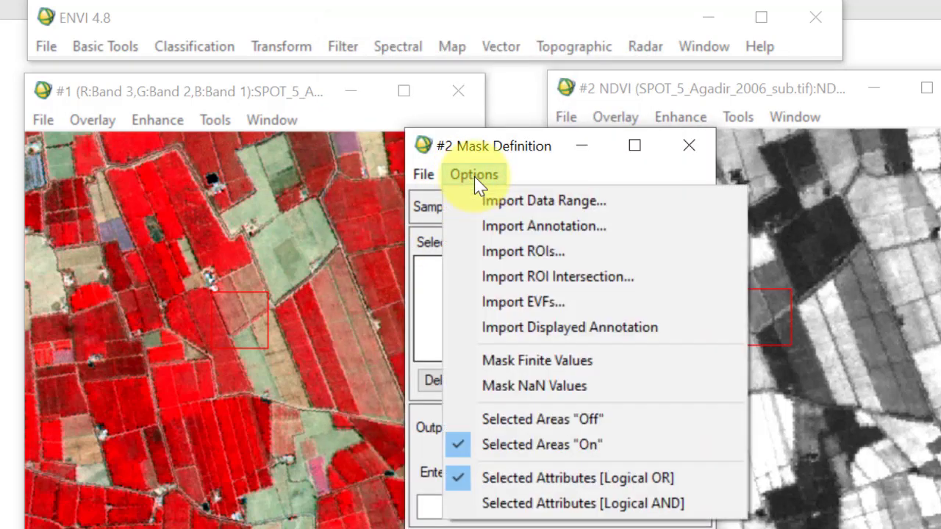
pyautogui.click(497, 209)
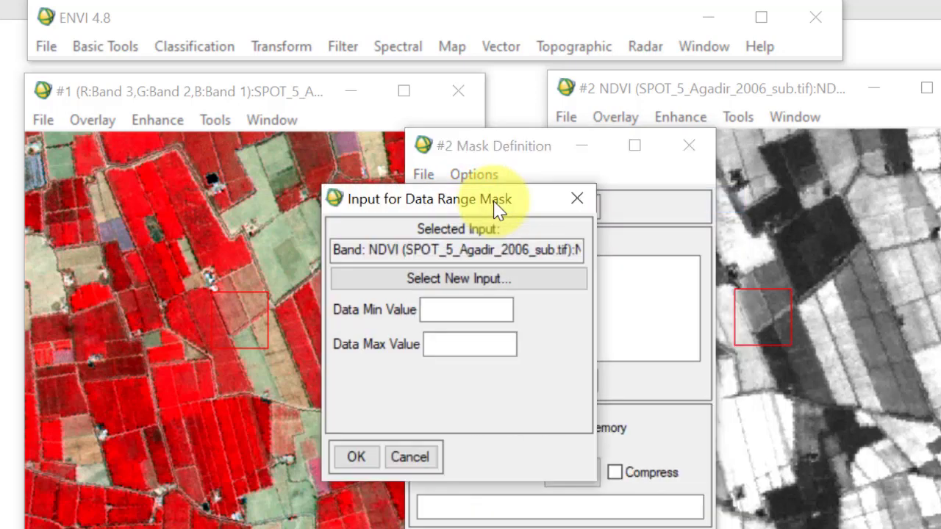
pyautogui.click(448, 308)
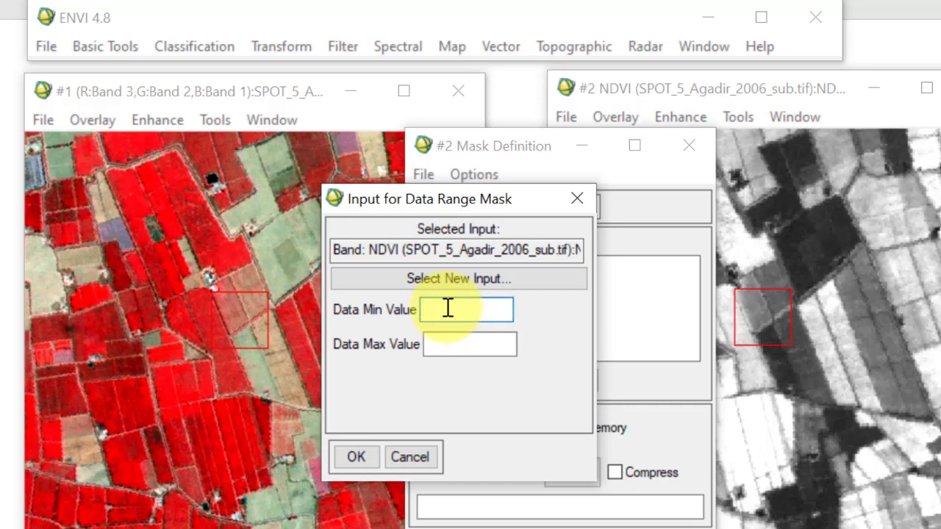
pyautogui.write('0.23')
pyautogui.press('Tab')
pyautogui.write('0.62')
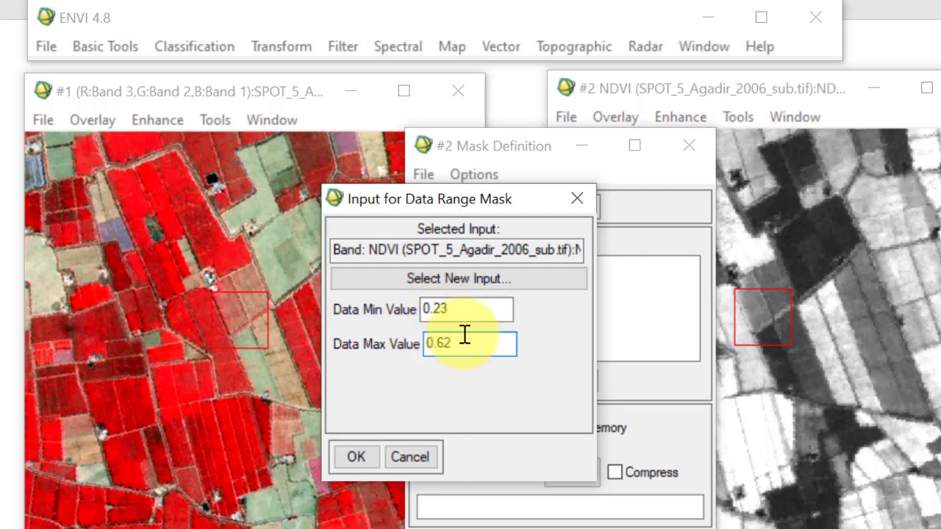
pyautogui.click(360, 459)
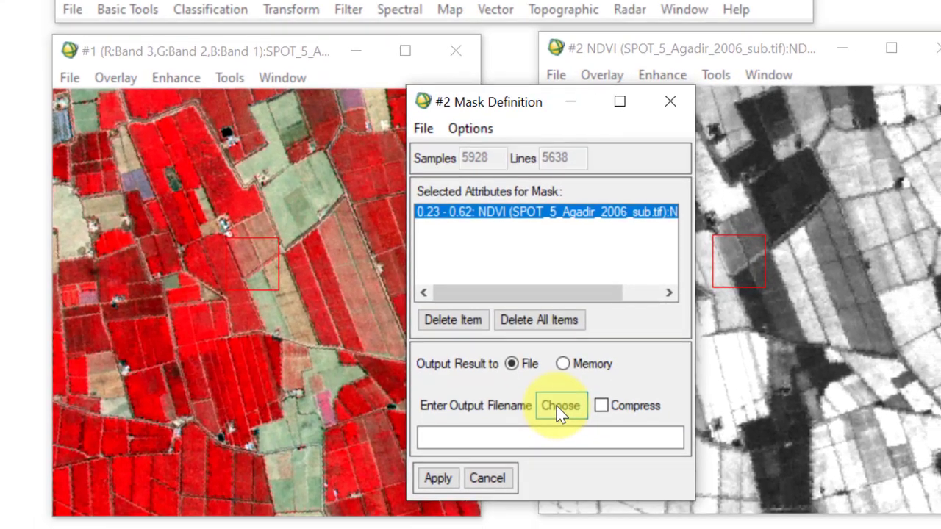
# Step: Save the mask to D:\temp\temp\temp\couche_culture and load its Mask Band in a gray scale display
pyautogui.click(556, 409)
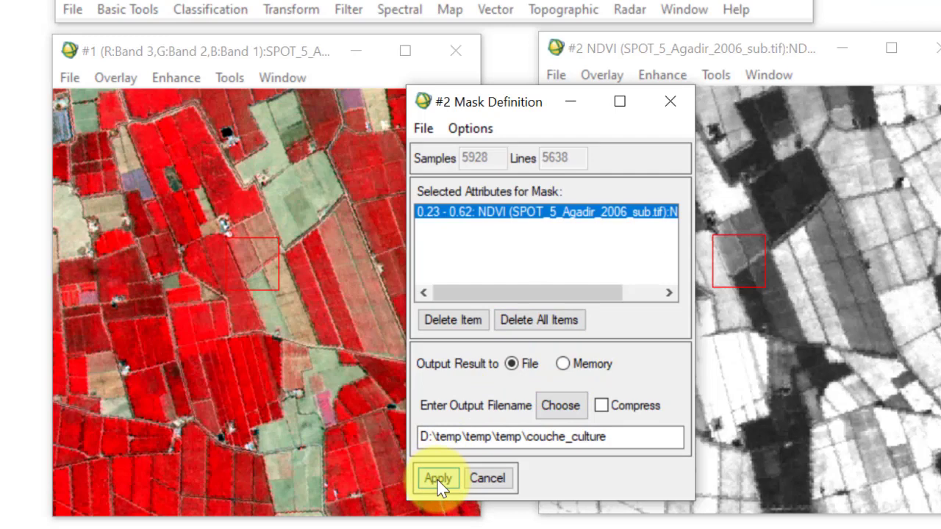
pyautogui.click(438, 479)
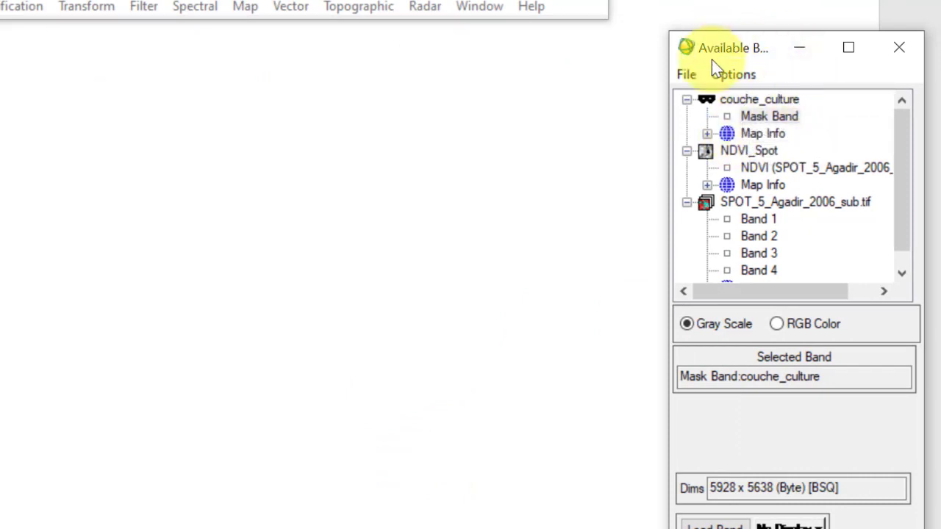
pyautogui.click(748, 116)
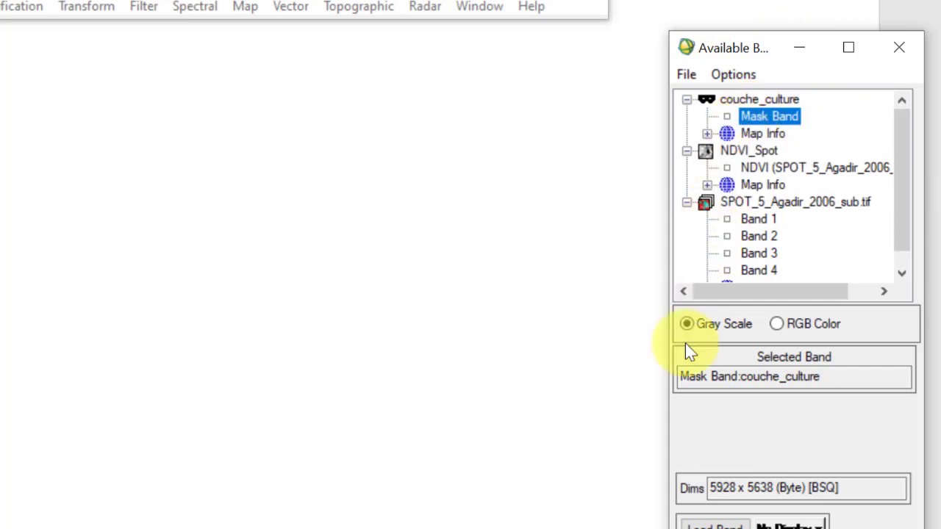
pyautogui.click(709, 525)
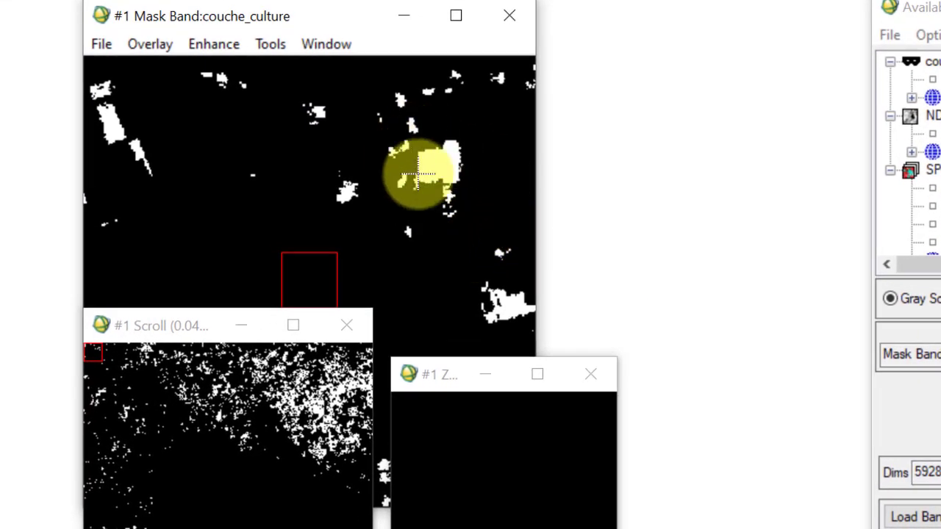
# Step: Examine the extracted crop parcels in several areas of the couche_culture mask
pyautogui.click(313, 391)
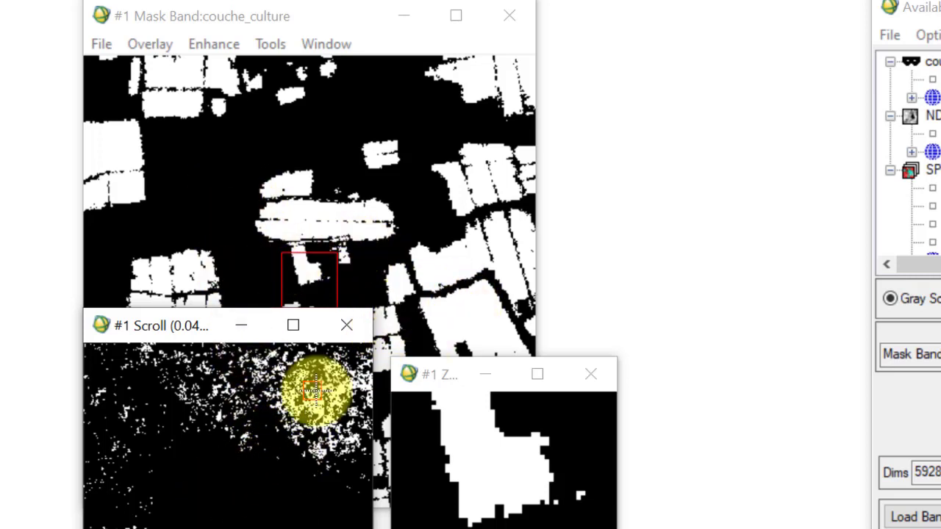
pyautogui.click(324, 414)
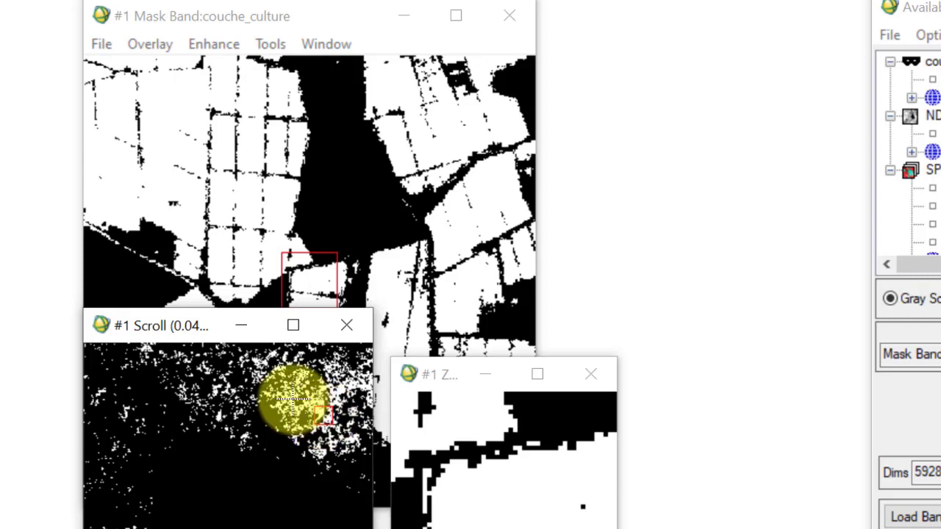
pyautogui.click(293, 399)
pyautogui.click(325, 388)
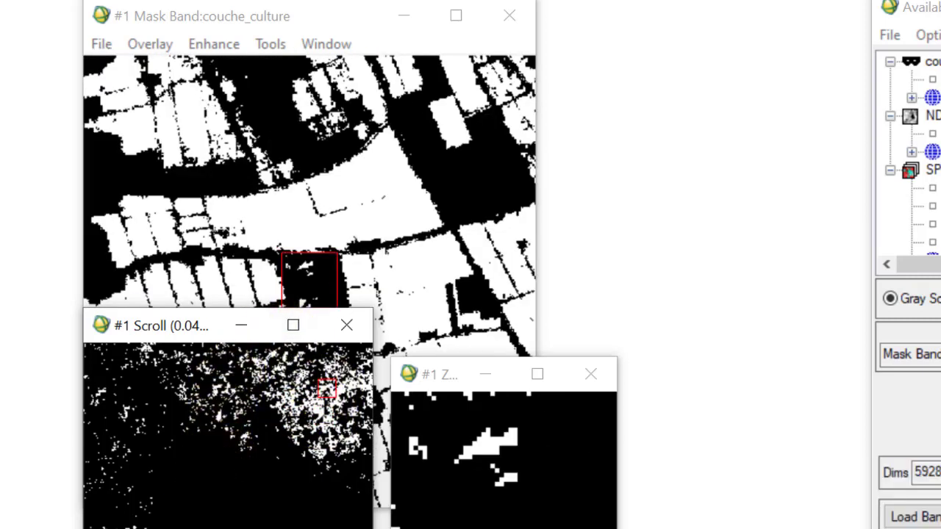
# Step: Switch to the Word document with the instructions for calculating the brightness index (IB) using Band Math
pyautogui.moveTo(221, 525)
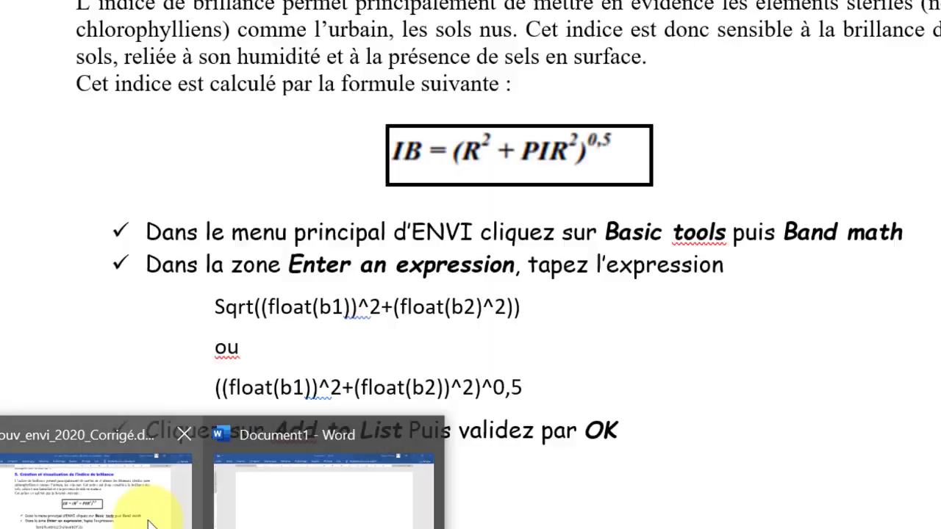
pyautogui.click(157, 507)
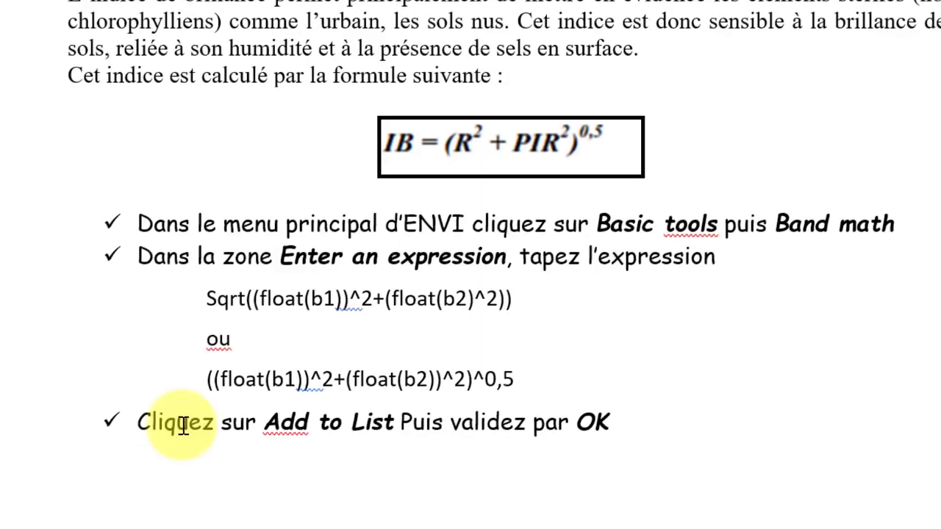